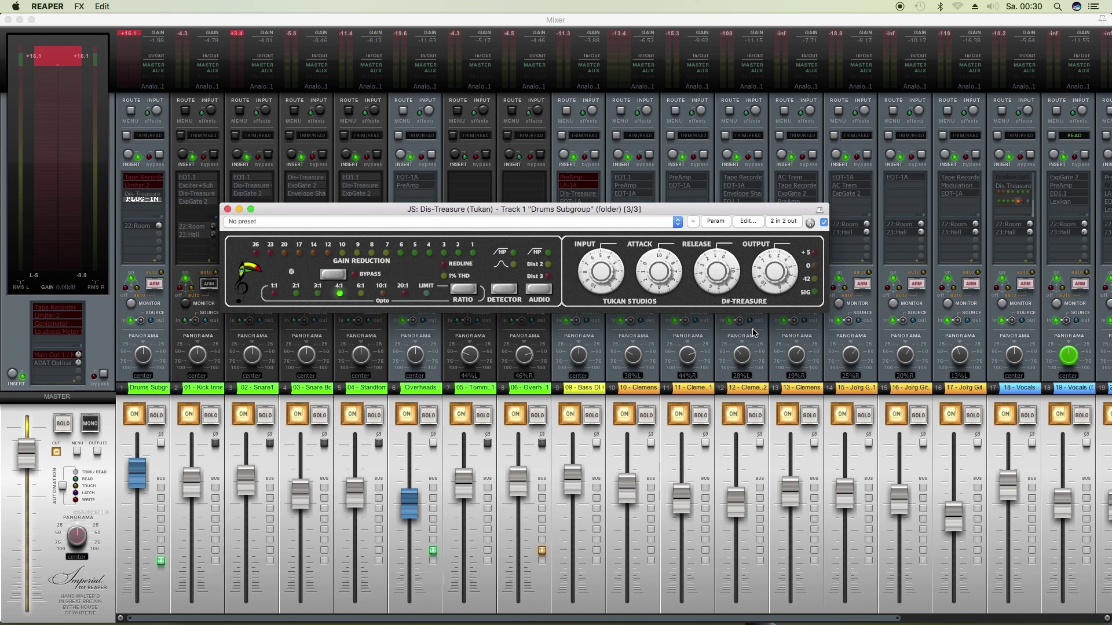
# Solo the Drums Subgroup, play it, and switch Dis-Treasure's headroom mode on then off
pyautogui.click(154, 417)
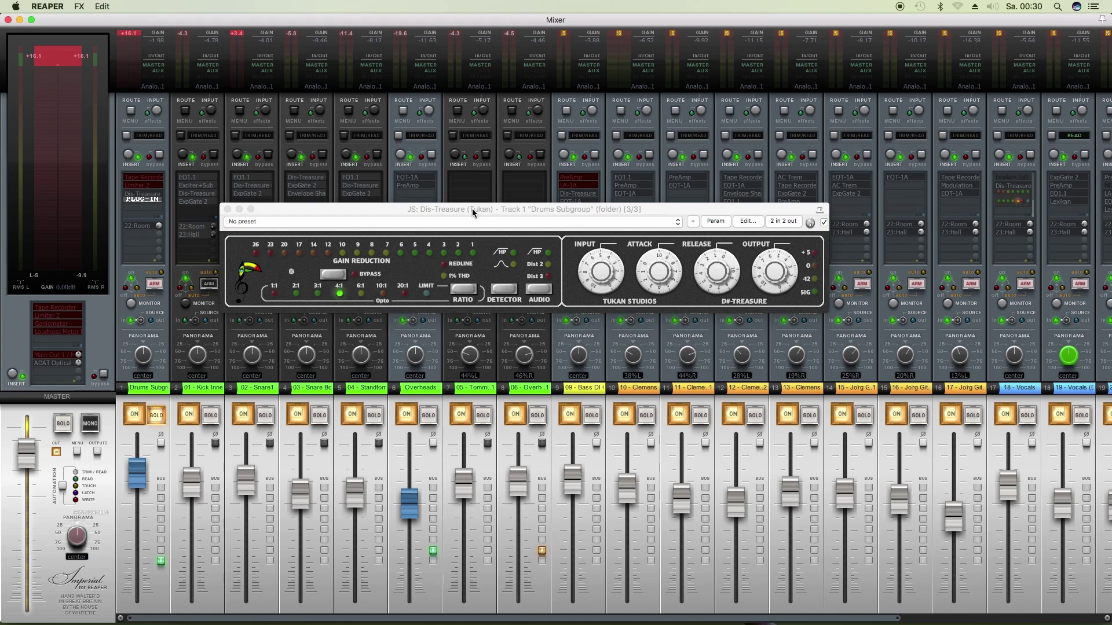
pyautogui.moveTo(472, 209); pyautogui.dragTo(446, 201)
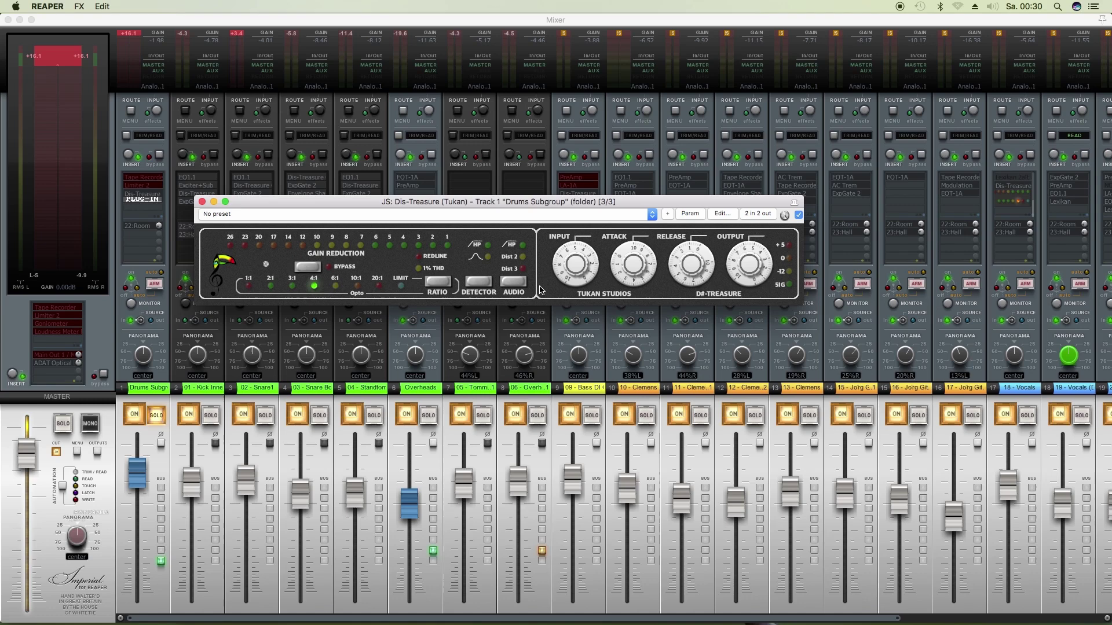
pyautogui.press('space')
pyautogui.press('space')
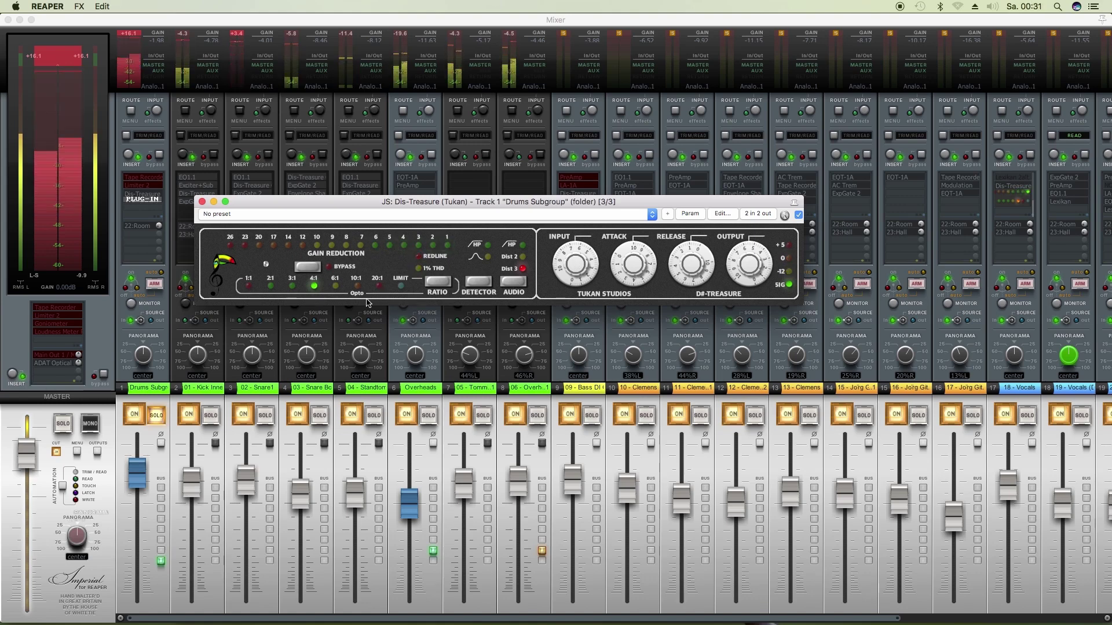
pyautogui.click(267, 265)
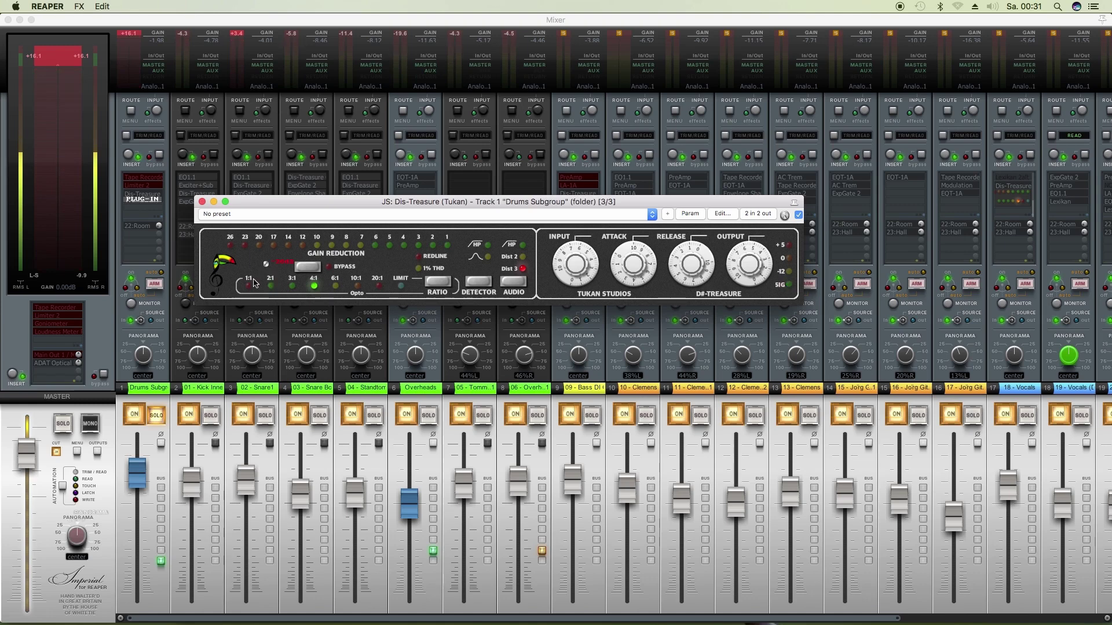
pyautogui.click(271, 269)
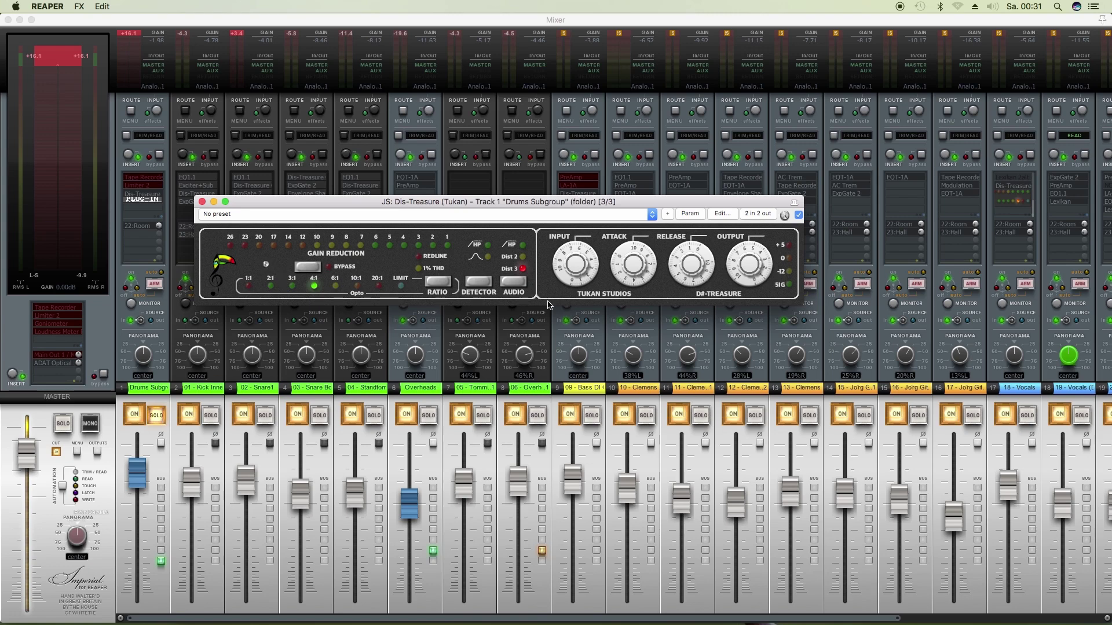
# Raise the Dis-Treasure INPUT knob on the Drums Subgroup for heavier compression
pyautogui.moveTo(570, 279); pyautogui.dragTo(577, 244)
# Toggle Dis-Treasure's legacy mode on and back off using the toucan logo
pyautogui.click(219, 278)
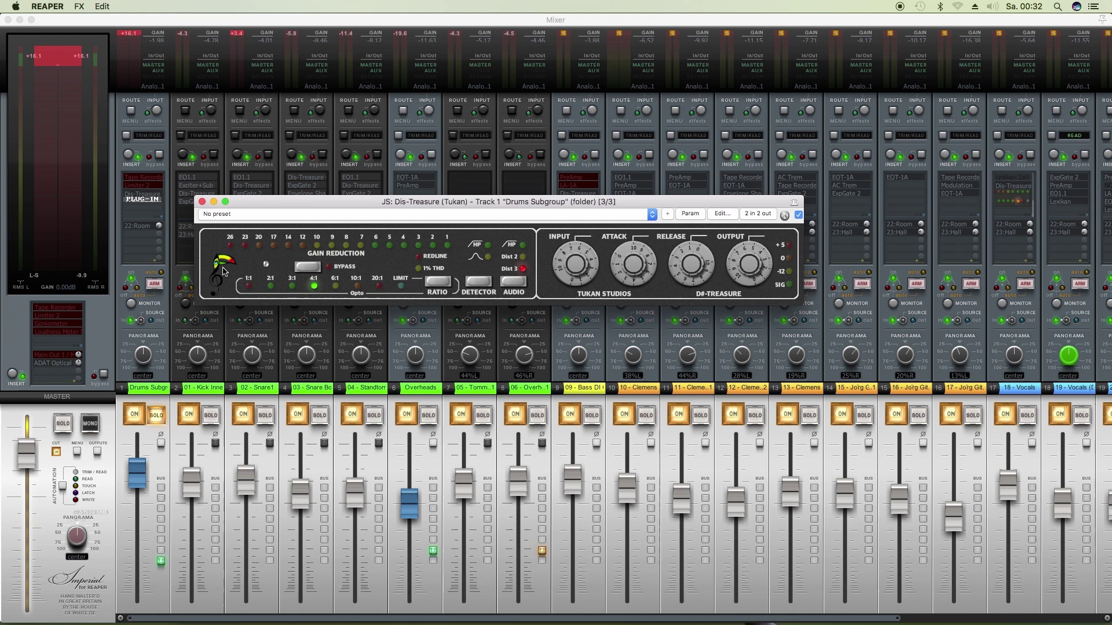
pyautogui.click(227, 275)
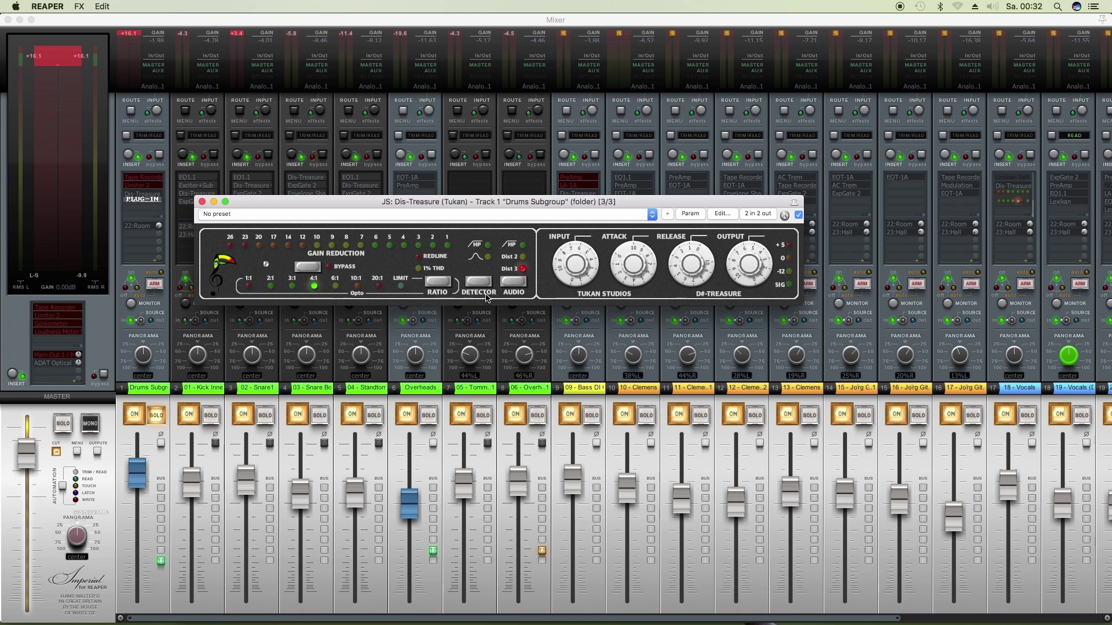
# Compare detector high-pass, band-pass and DETECTOR mode during playback, leaving the filter off
pyautogui.click(489, 245)
pyautogui.click(489, 257)
pyautogui.click(478, 285)
pyautogui.press('space')
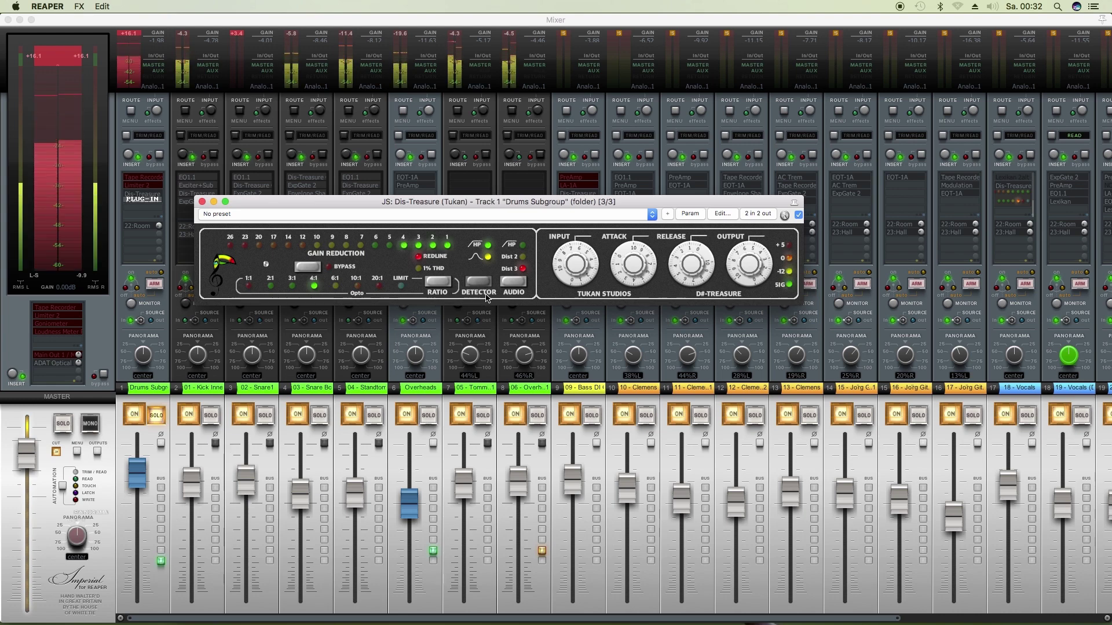
pyautogui.click(488, 258)
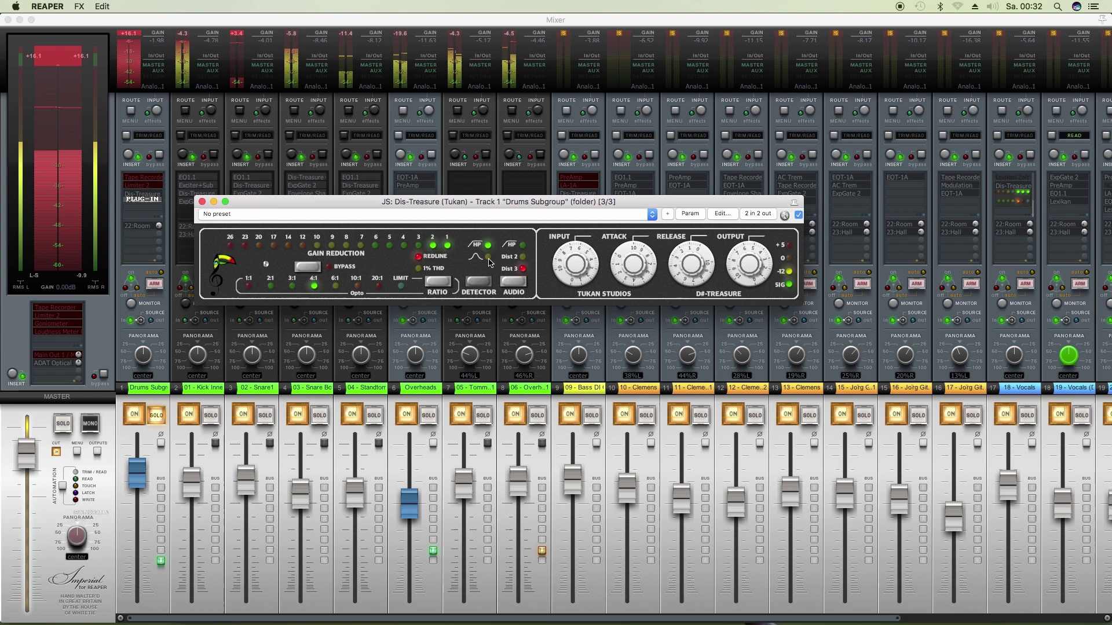
pyautogui.click(489, 247)
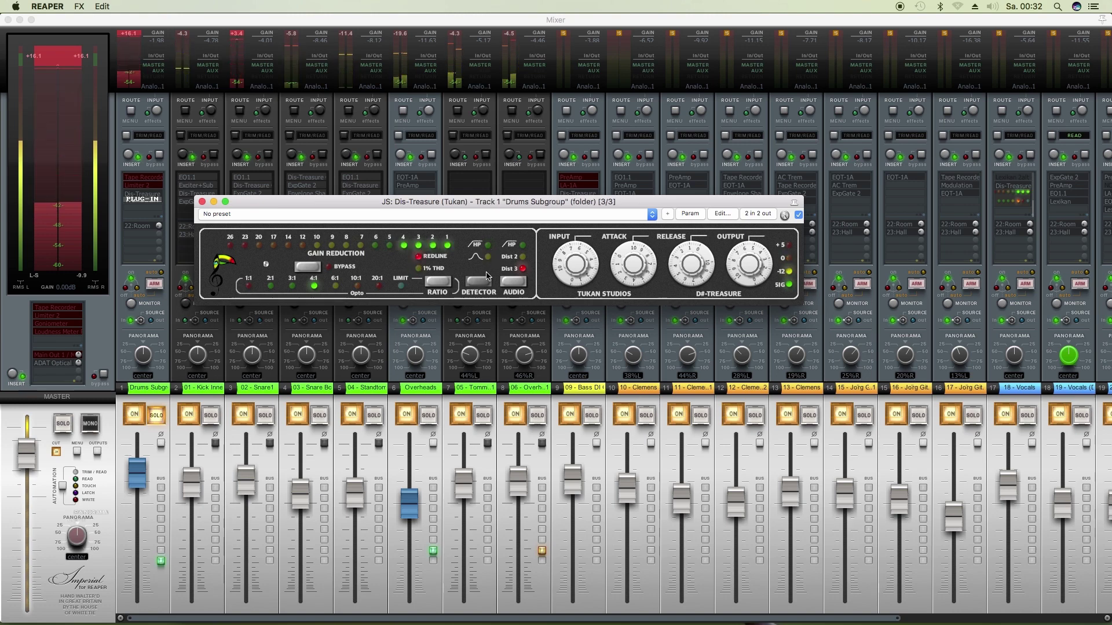
pyautogui.press('space')
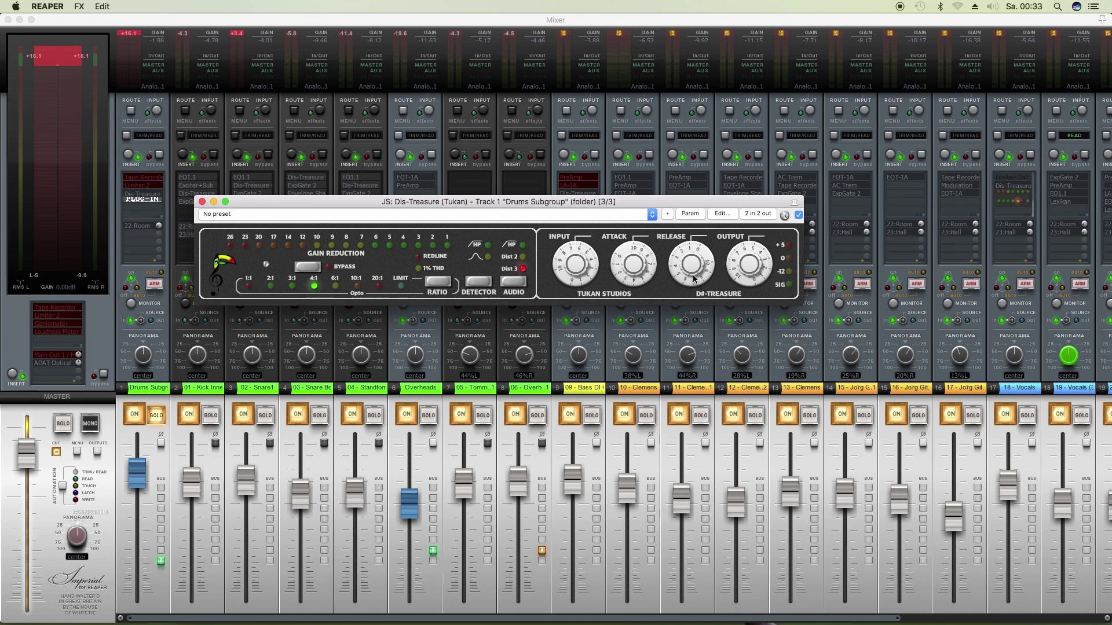
# Lengthen the Dis-Treasure attack time in two moves, then reset the release time
pyautogui.moveTo(639, 277); pyautogui.dragTo(699, 250)
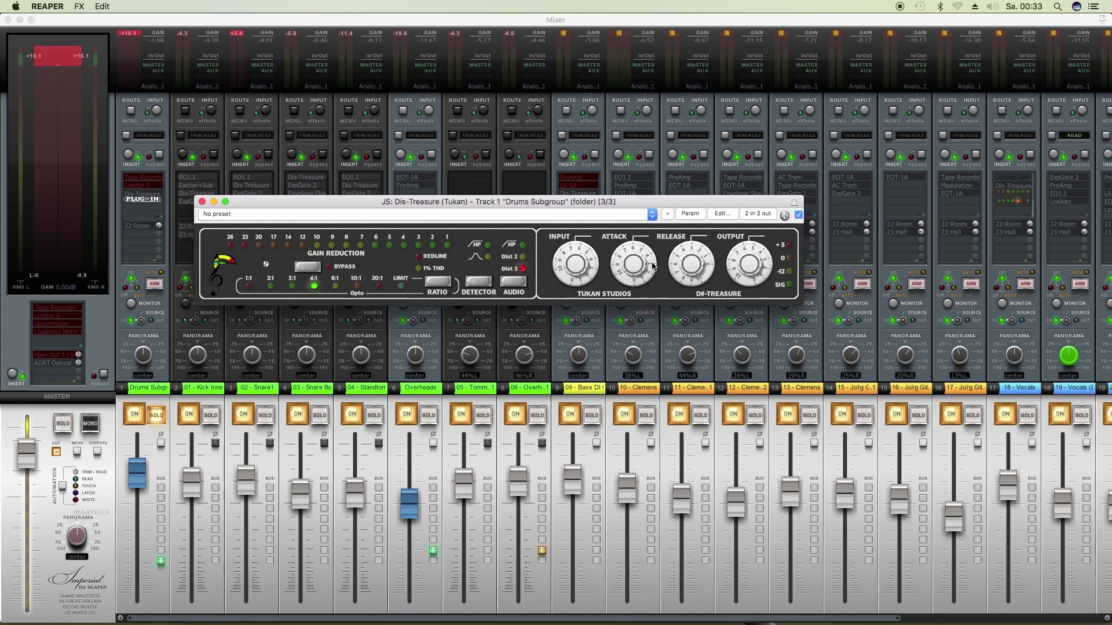
pyautogui.moveTo(653, 265); pyautogui.dragTo(651, 253)
pyautogui.moveTo(691, 274)
pyautogui.mouseDown()
pyautogui.moveTo(695, 260)
pyautogui.moveTo(680, 276)
pyautogui.mouseUp()
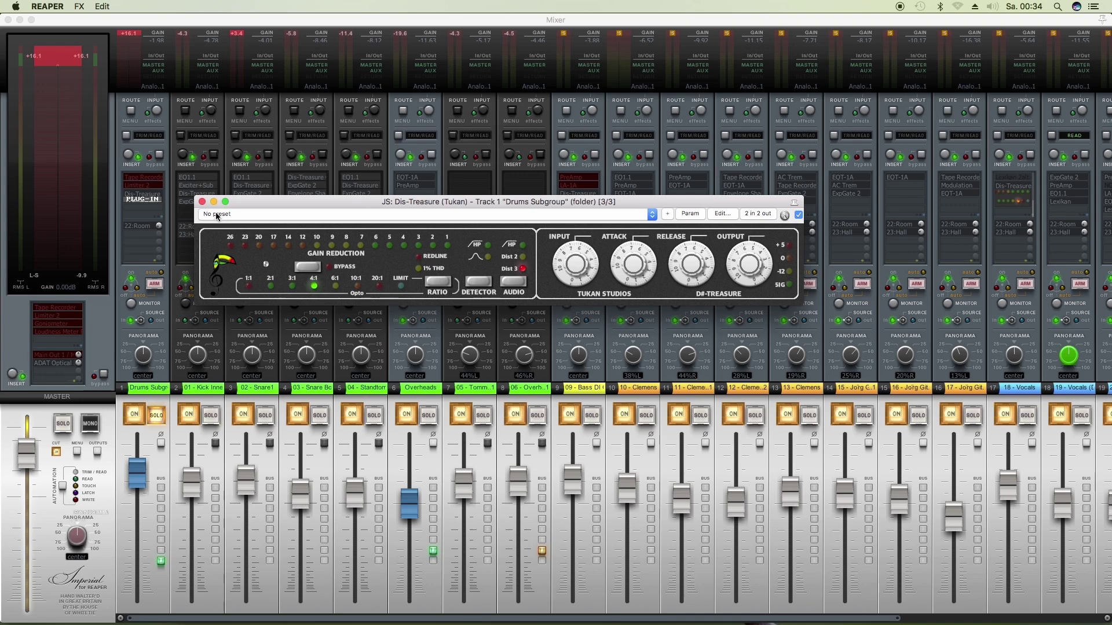
# Close the Dis-Treasure window, start playback, and unsolo the Drums Subgroup track
pyautogui.click(202, 201)
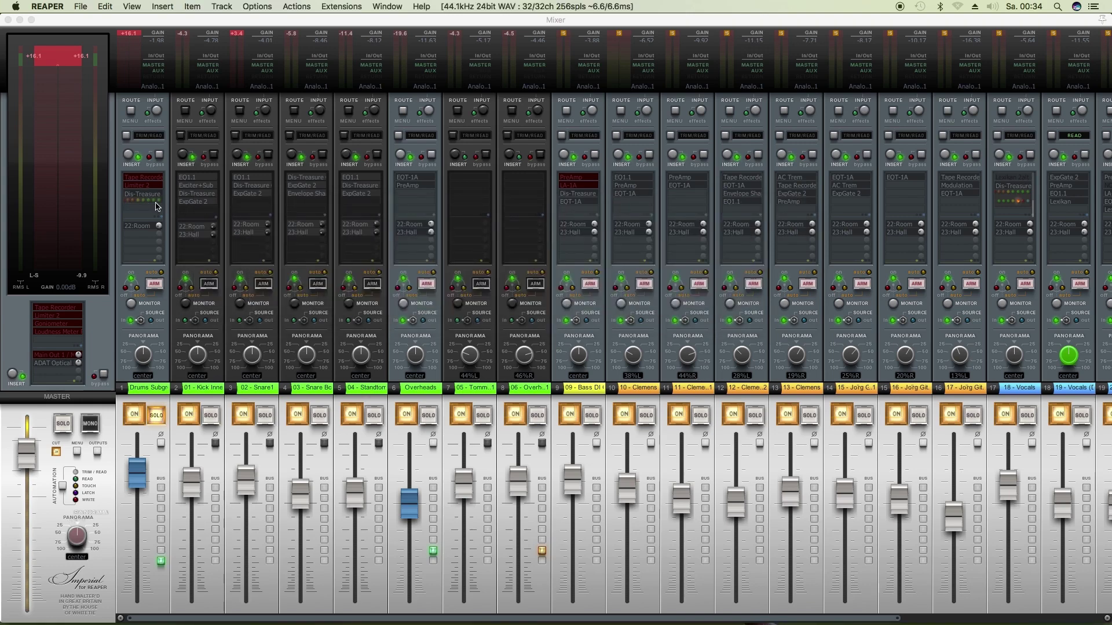
pyautogui.press('space')
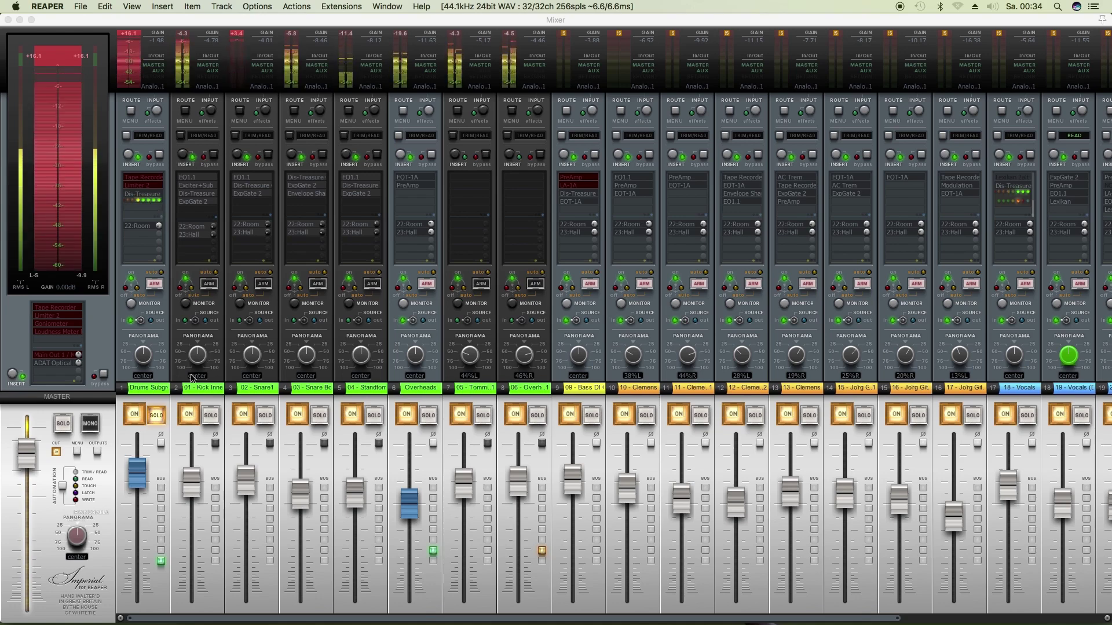
pyautogui.click(161, 417)
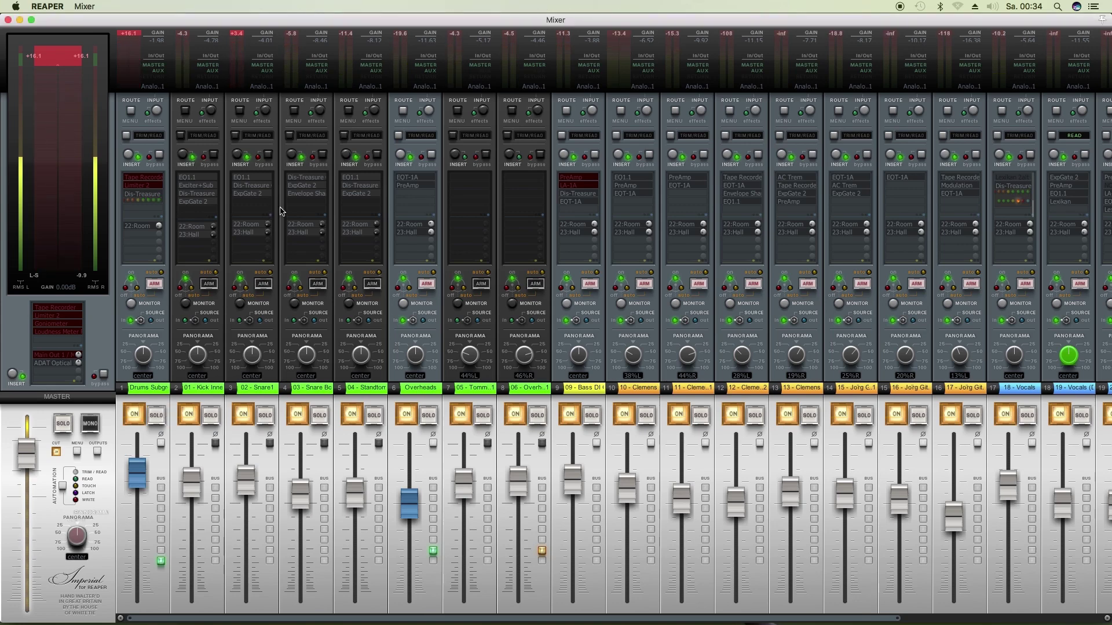
pyautogui.click(302, 181)
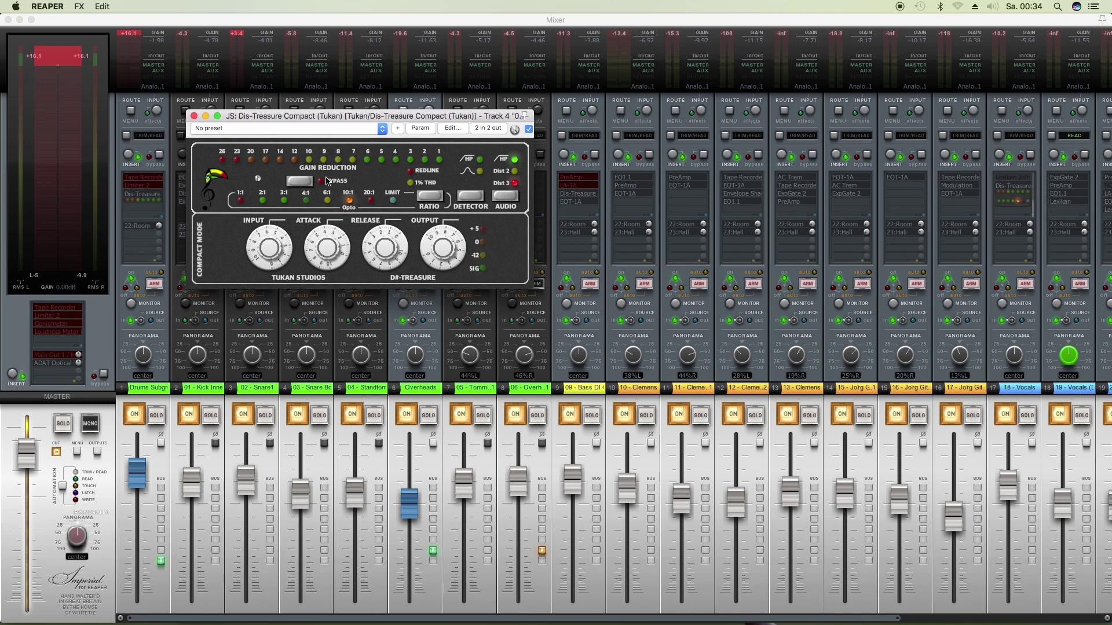
pyautogui.moveTo(329, 118); pyautogui.dragTo(383, 178)
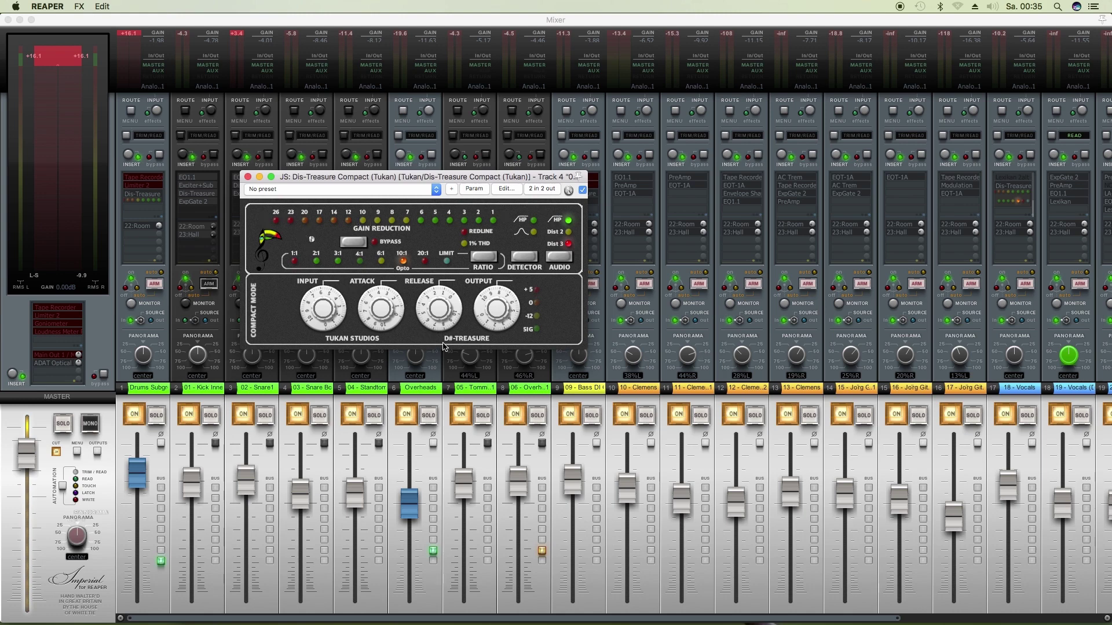
pyautogui.moveTo(394, 176); pyautogui.dragTo(407, 187)
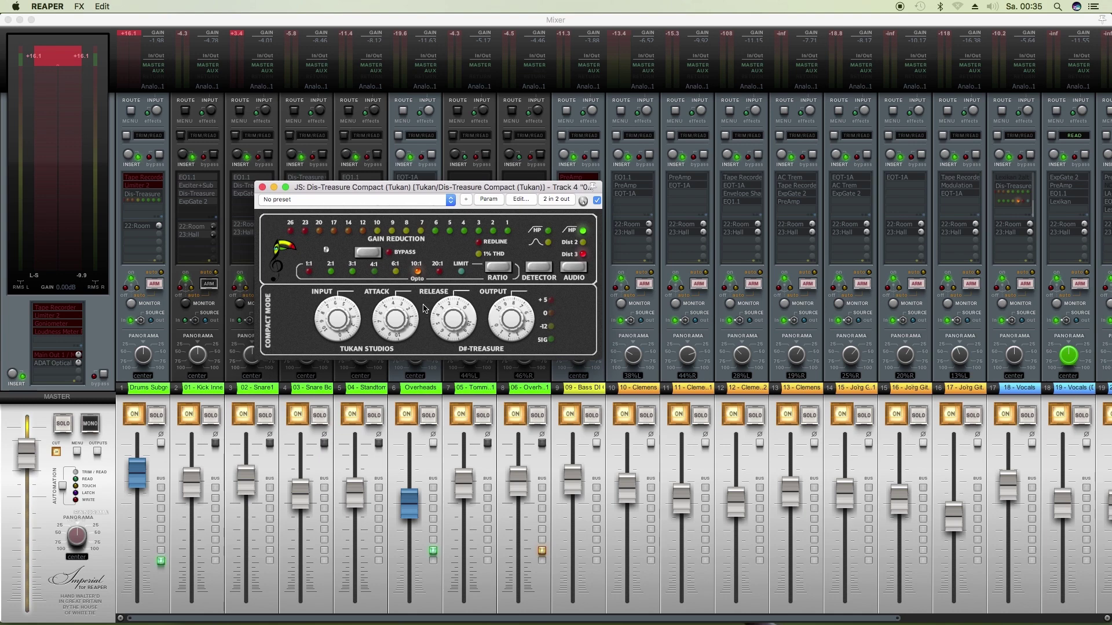
pyautogui.click(262, 187)
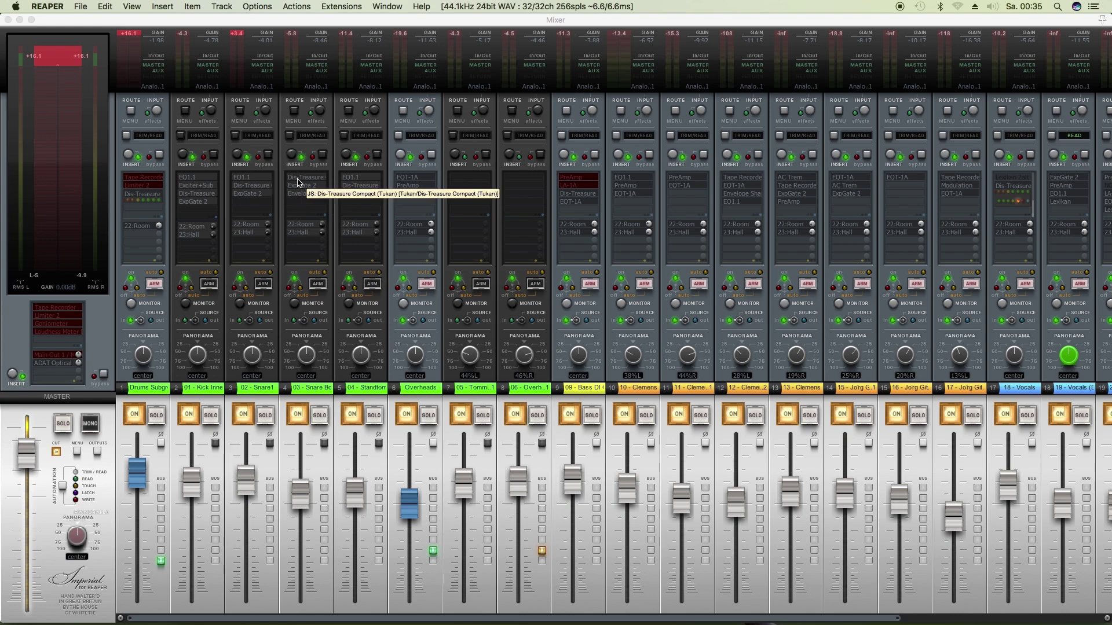
# Embed track 4's Dis-Treasure UI in its mixer strip with 'Show embedded UI in MCP'
pyautogui.click(298, 183)
pyautogui.rightClick(298, 183)
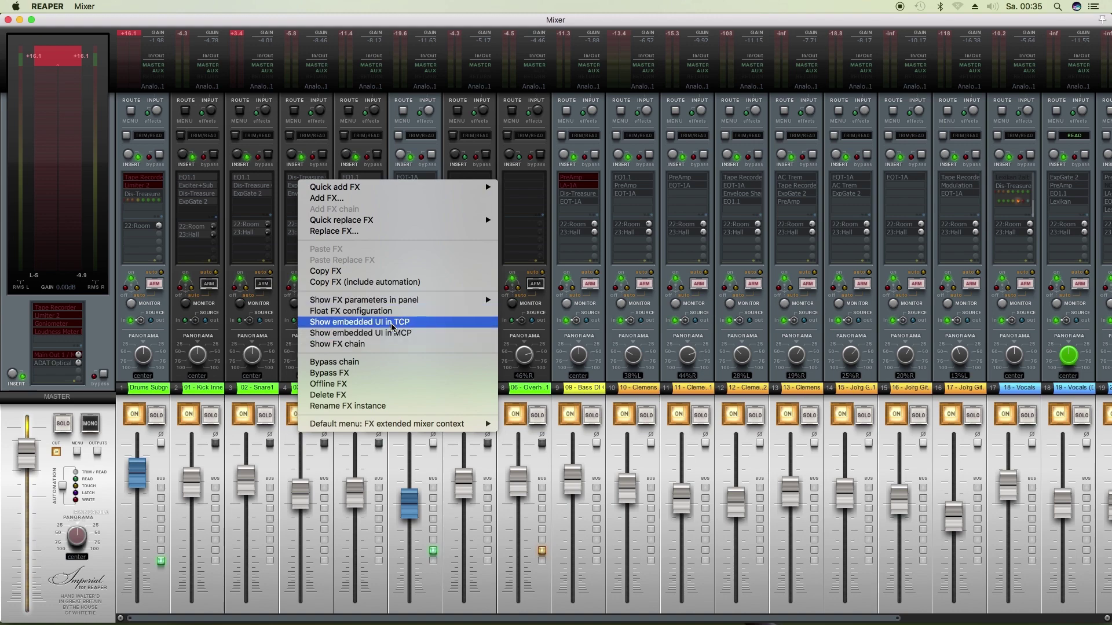
pyautogui.click(392, 335)
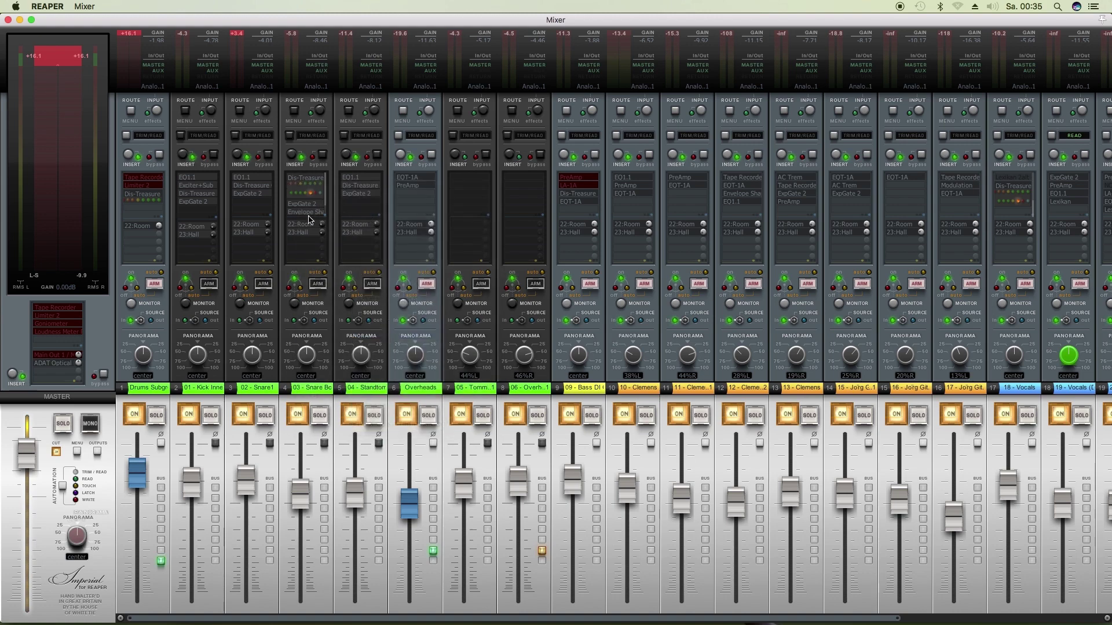
# Set the Dis-Treasure Compact ratio to 4:1, close its window, and resume playback
pyautogui.doubleClick(311, 183)
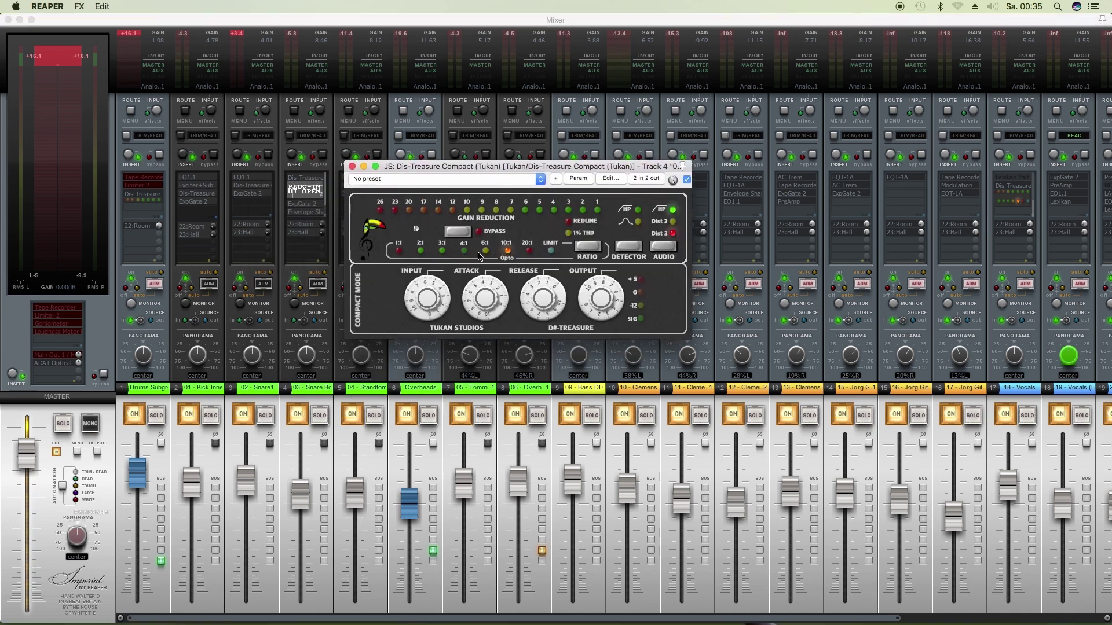
pyautogui.click(464, 250)
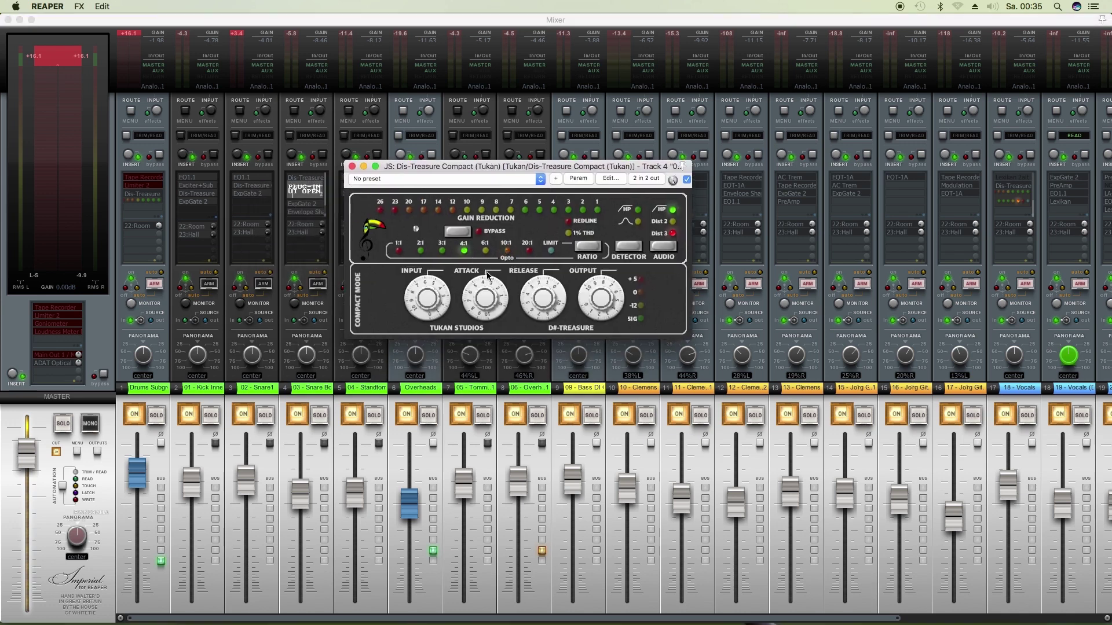
pyautogui.click(353, 167)
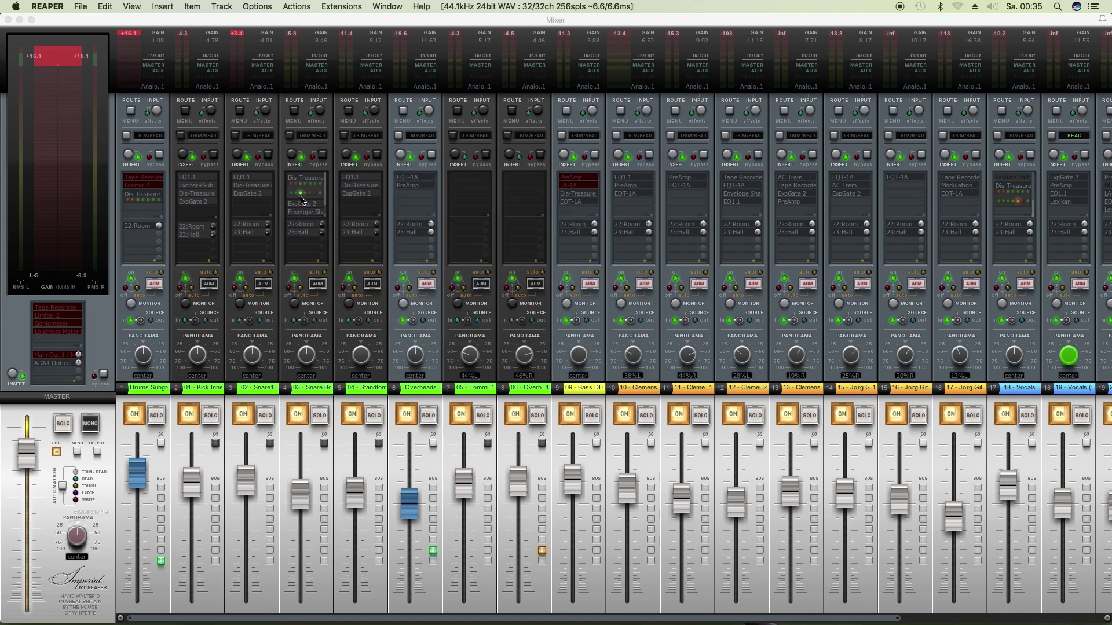
pyautogui.press('space')
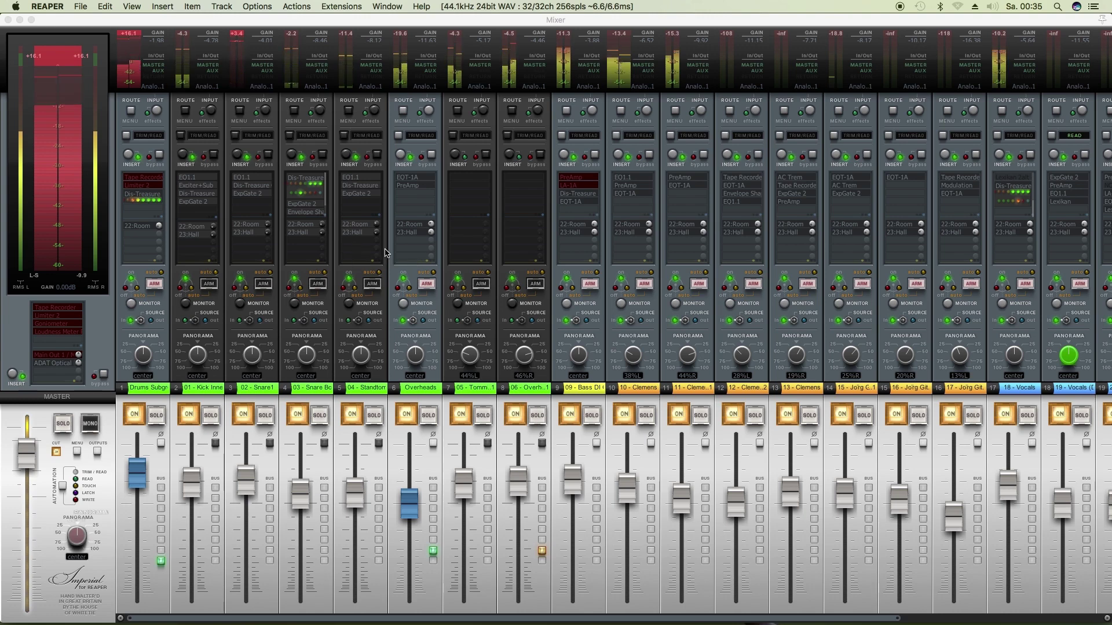
# Solo track 18 - Vocals and bring up its Dis-Treasure Compact plugin window
pyautogui.click(1027, 415)
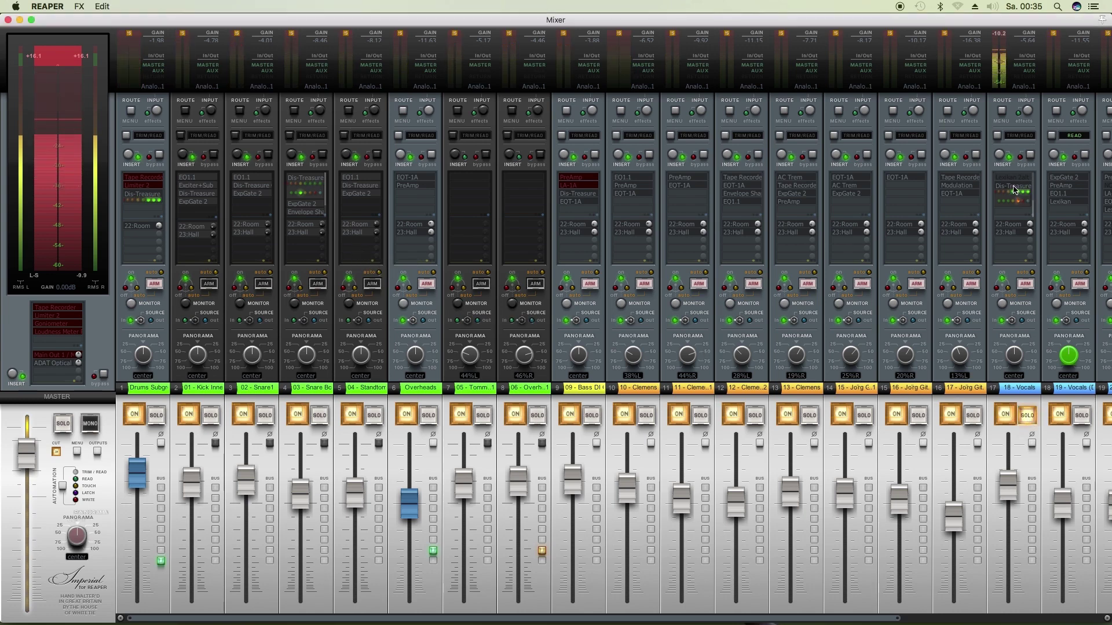
pyautogui.doubleClick(1014, 190)
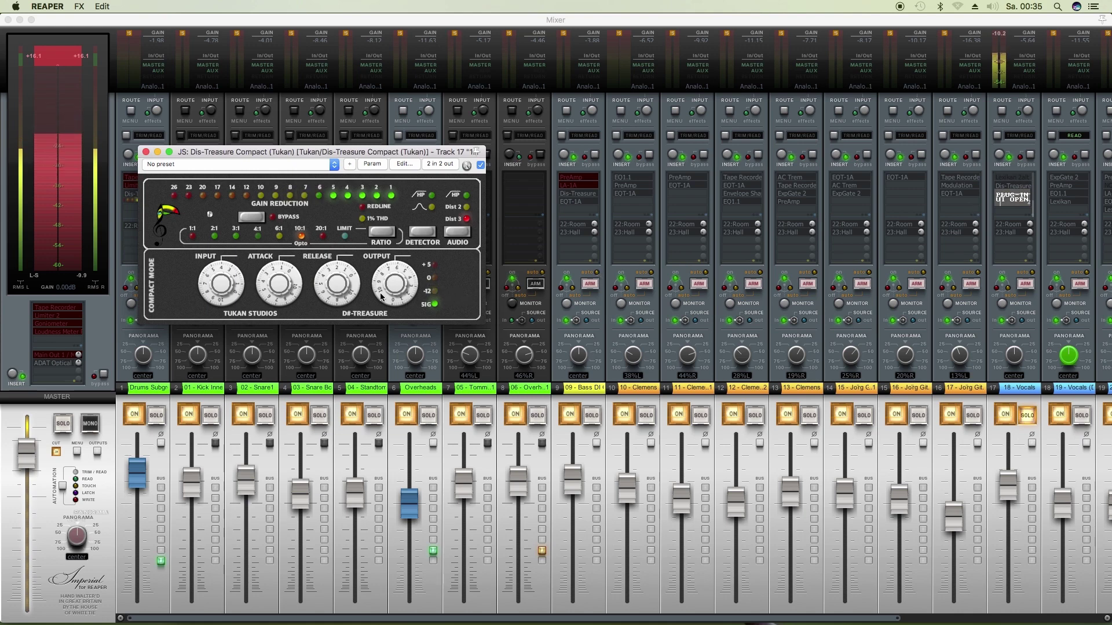